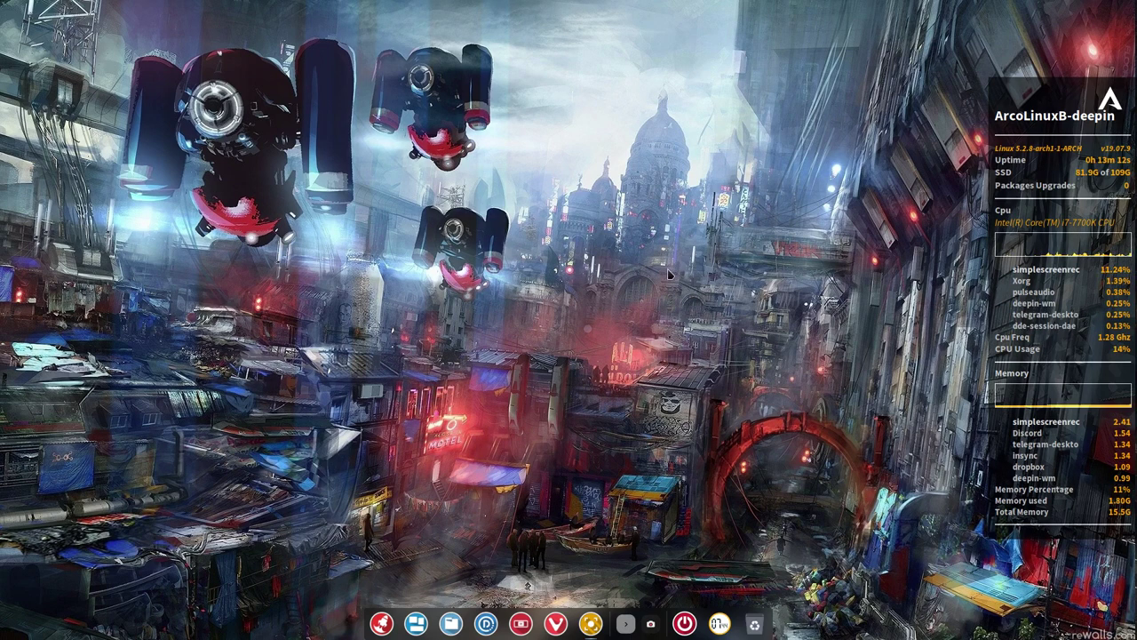
Open a terminal and list the version folders starting with 1 in .bin/stay-rolling.
key("ctrl+alt+t")
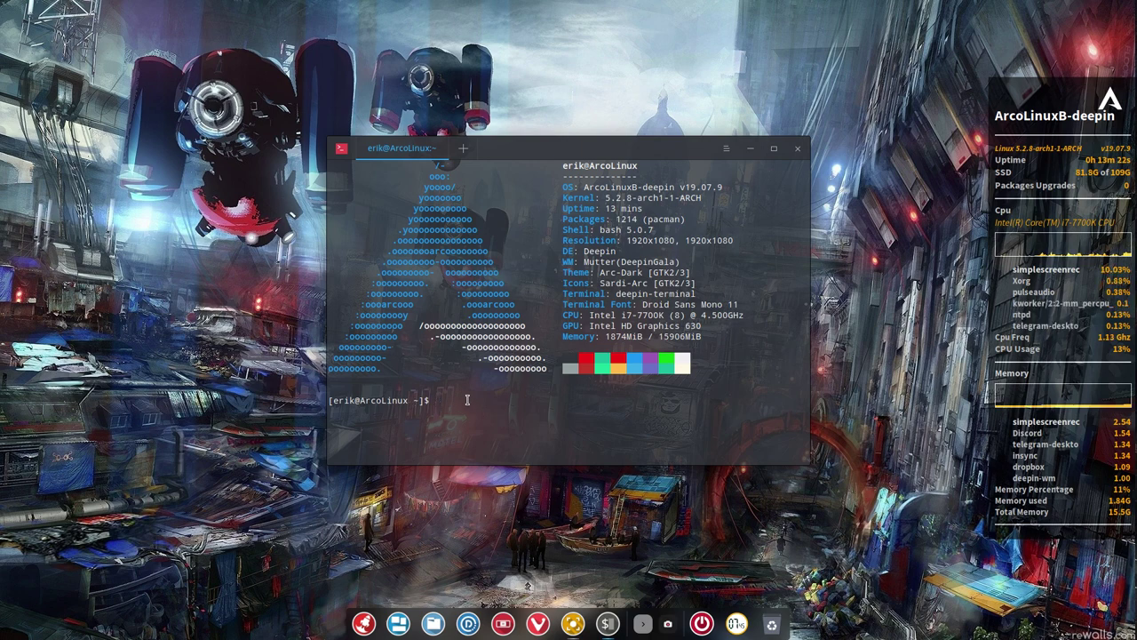
type(";bin")
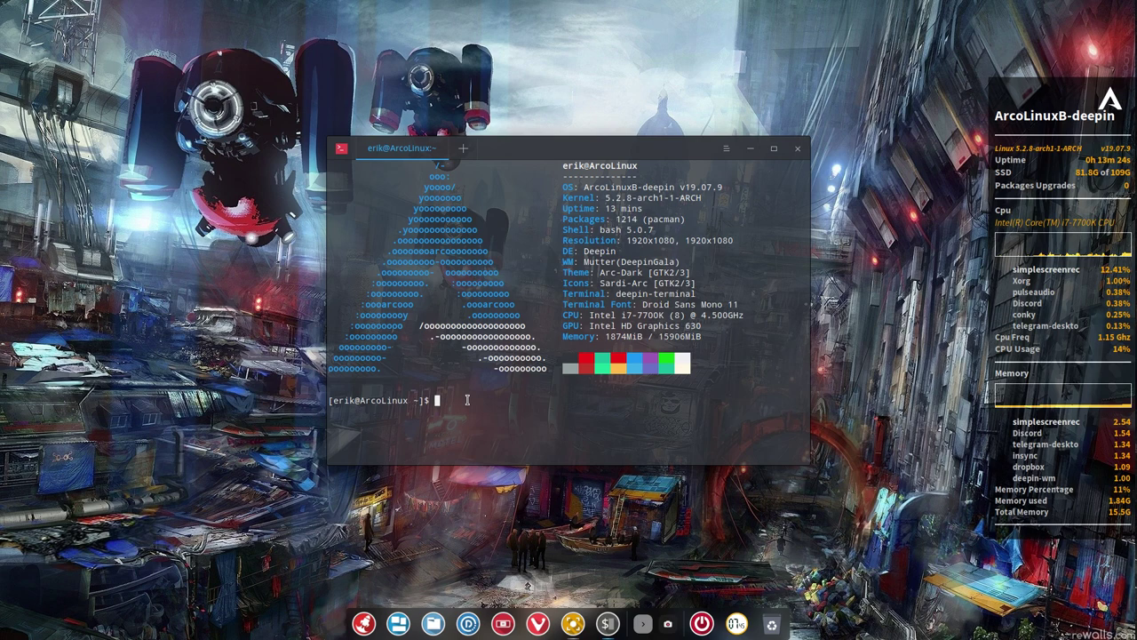
key("BackSpace")
key("BackSpace")
key("BackSpace")
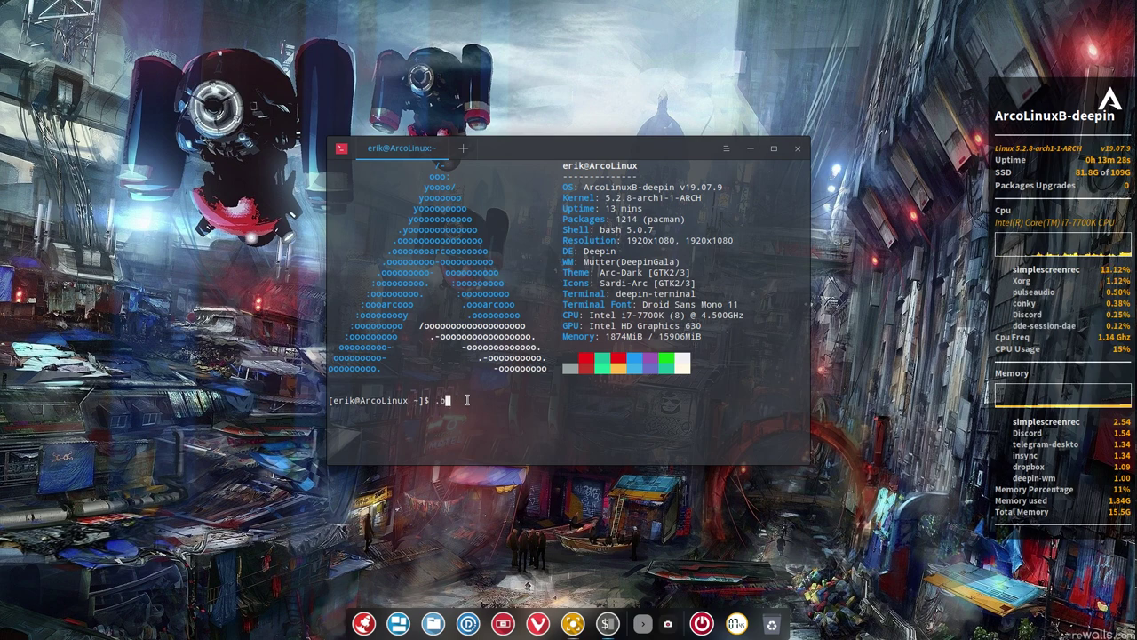
type("bin/st")
key("Tab")
type("1")
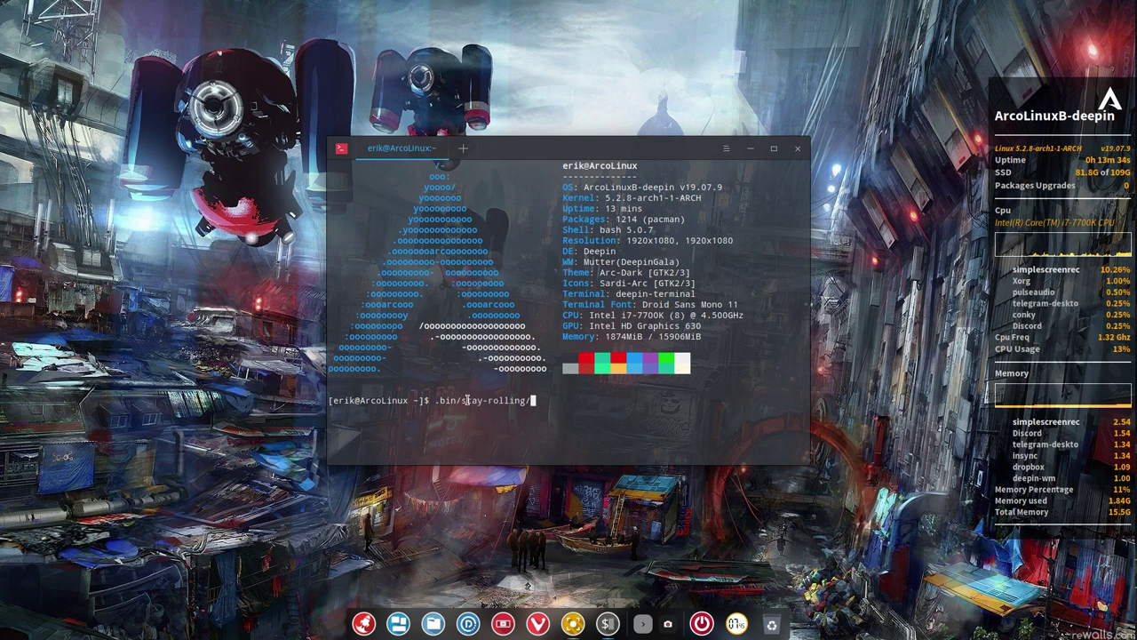
key("Tab")
key("Tab")
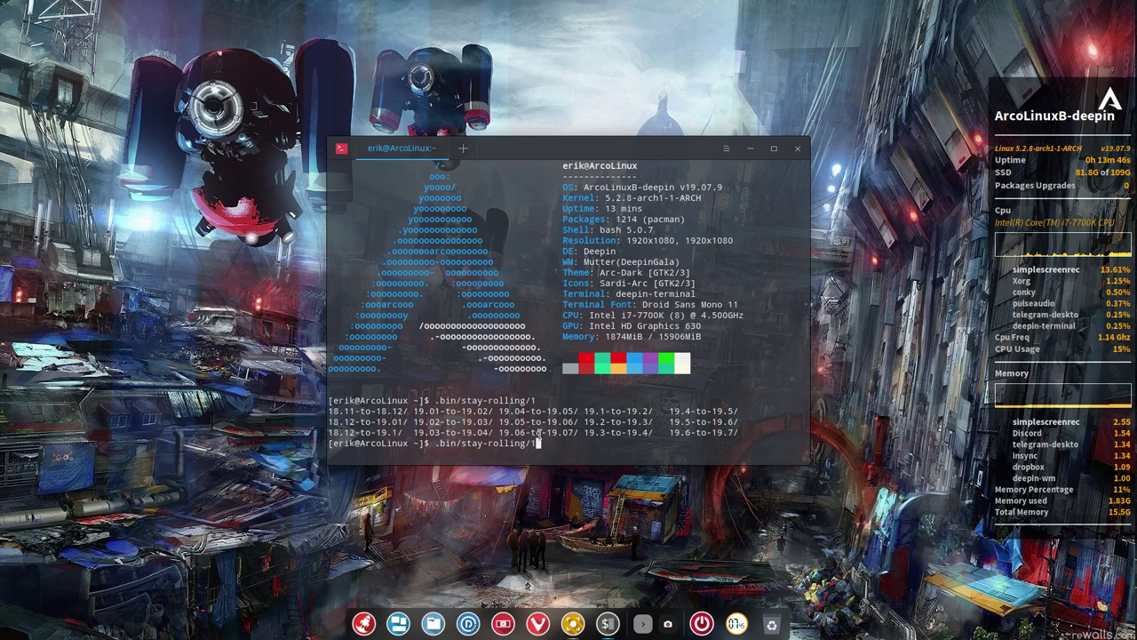
left_click_drag(684, 433, 690, 432)
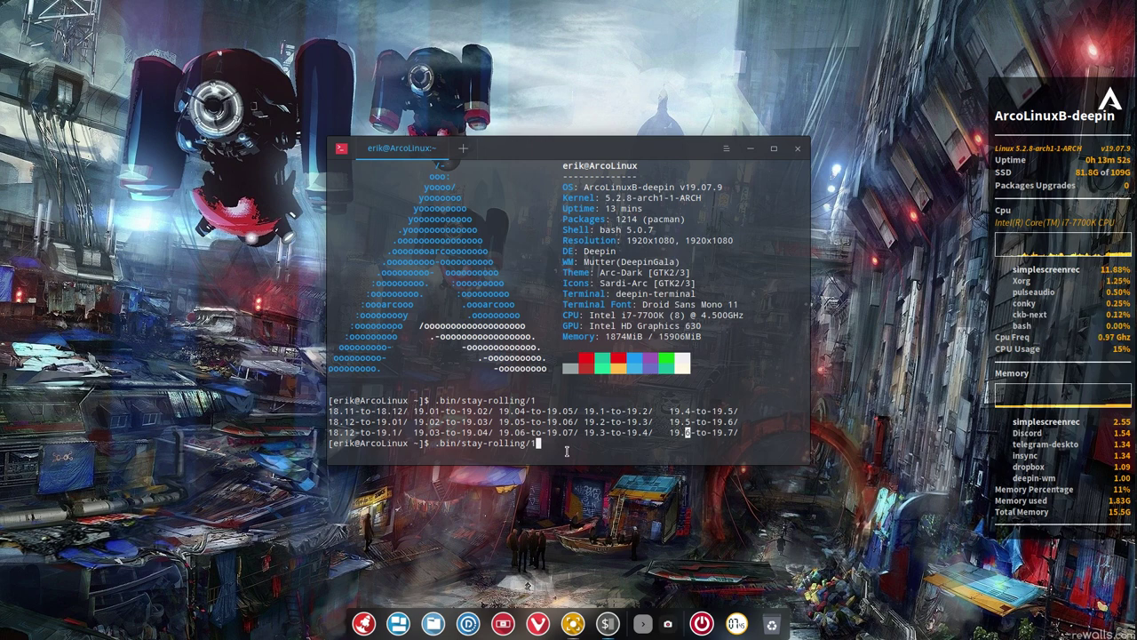
Run the stay-rolling-v2.sh script from the 19.06-to-19.07 folder and authorize it with the sudo password.
type("9.06")
key("Tab")
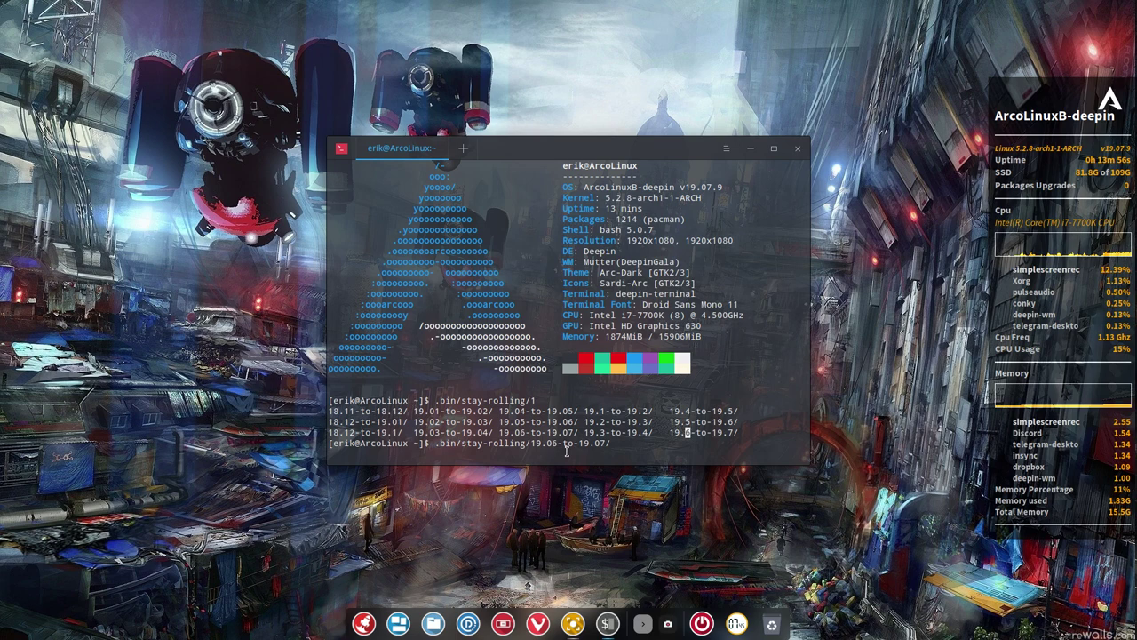
type("st")
key("Tab")
type("2")
key("Tab")
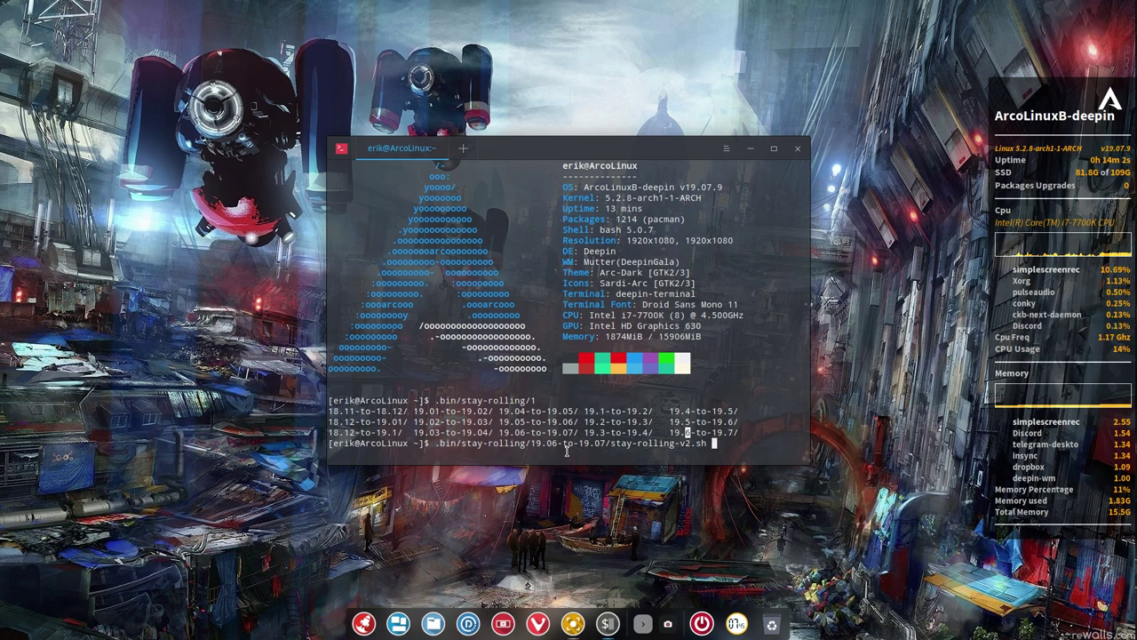
key("Return")
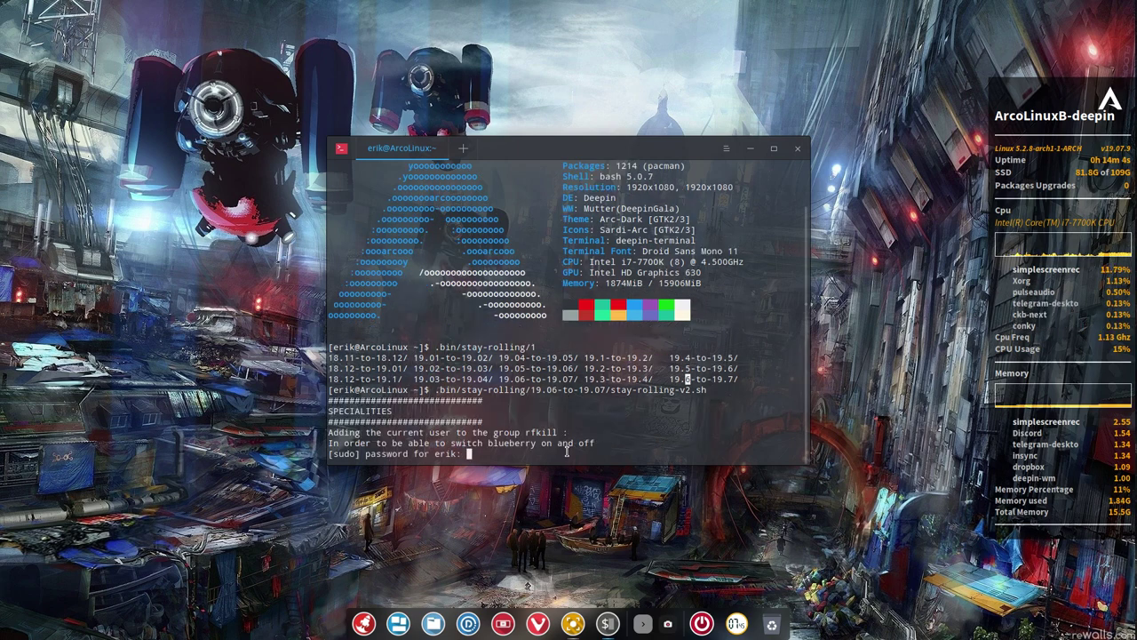
key("Return")
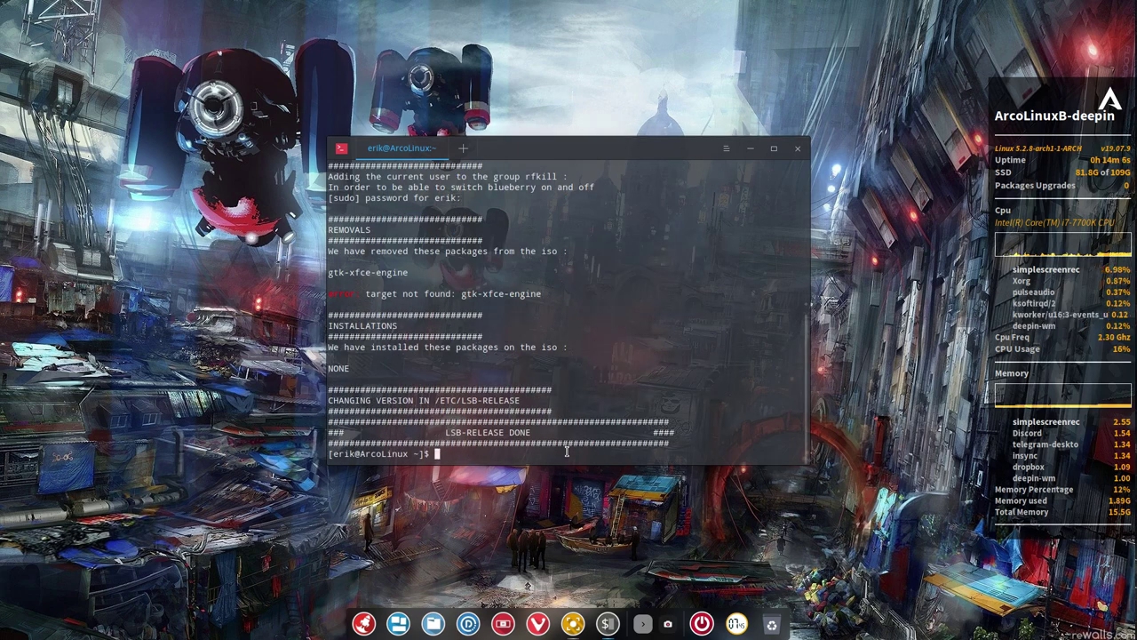
Check the ArcoLinux version in a fresh terminal, closing both the old terminal and the new one.
key("ctrl+alt+t")
left_click(797, 149)
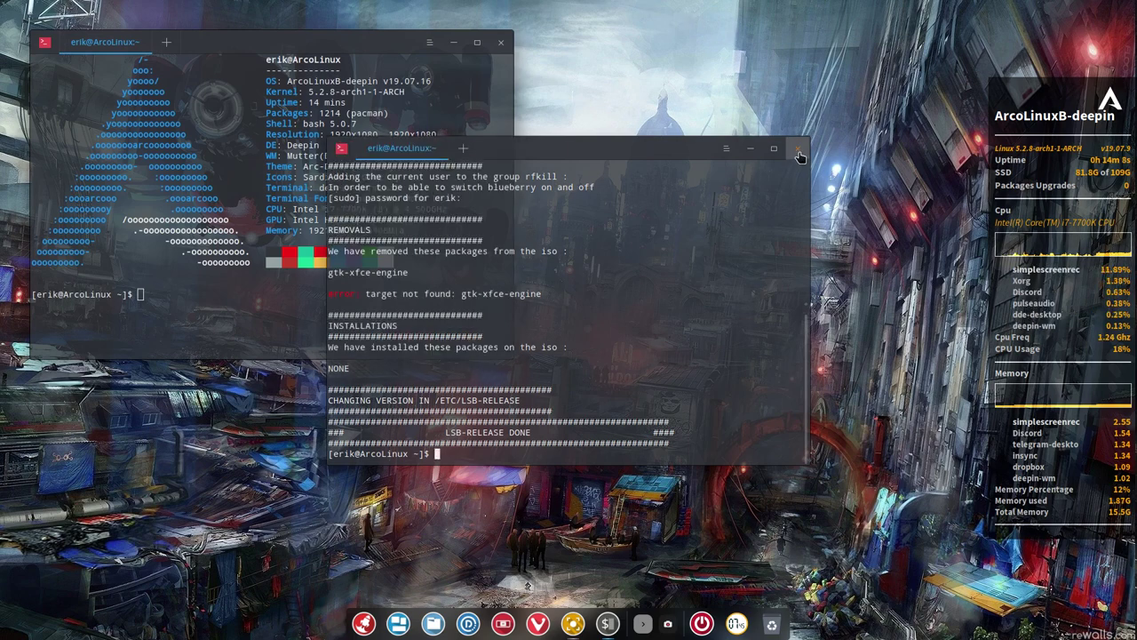
left_click_drag(428, 45, 782, 105)
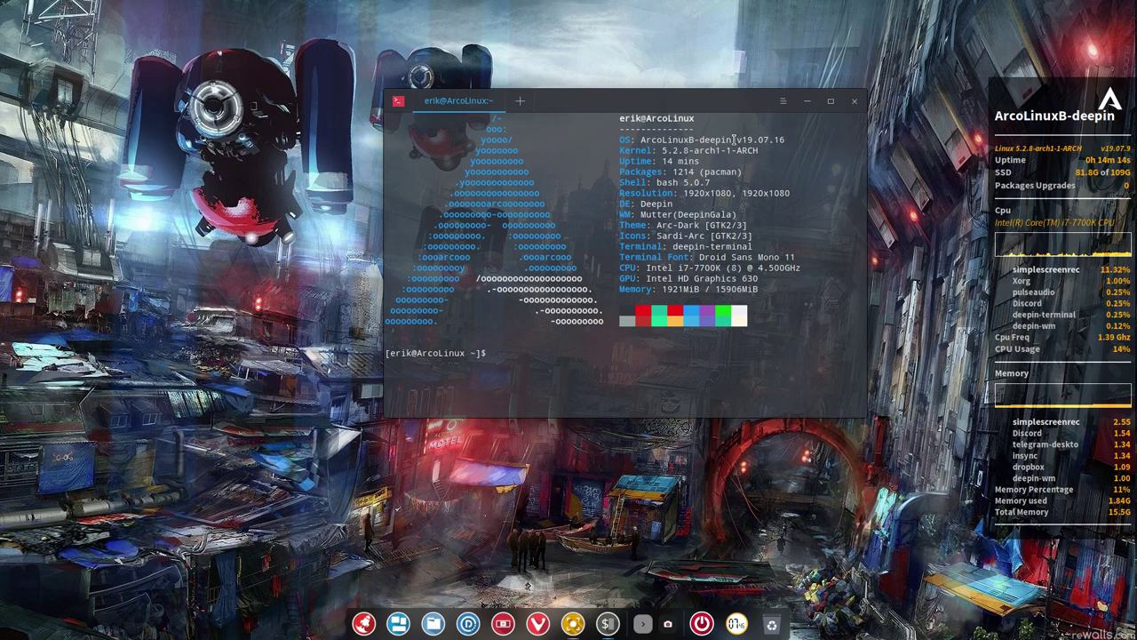
left_click_drag(741, 140, 786, 140)
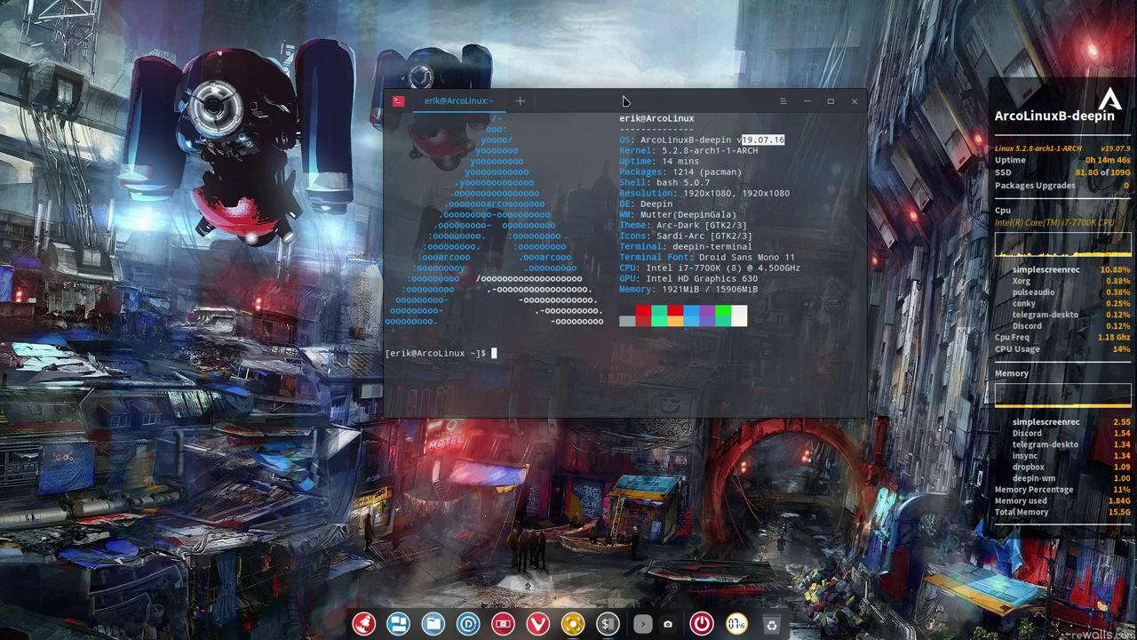
left_click(855, 101)
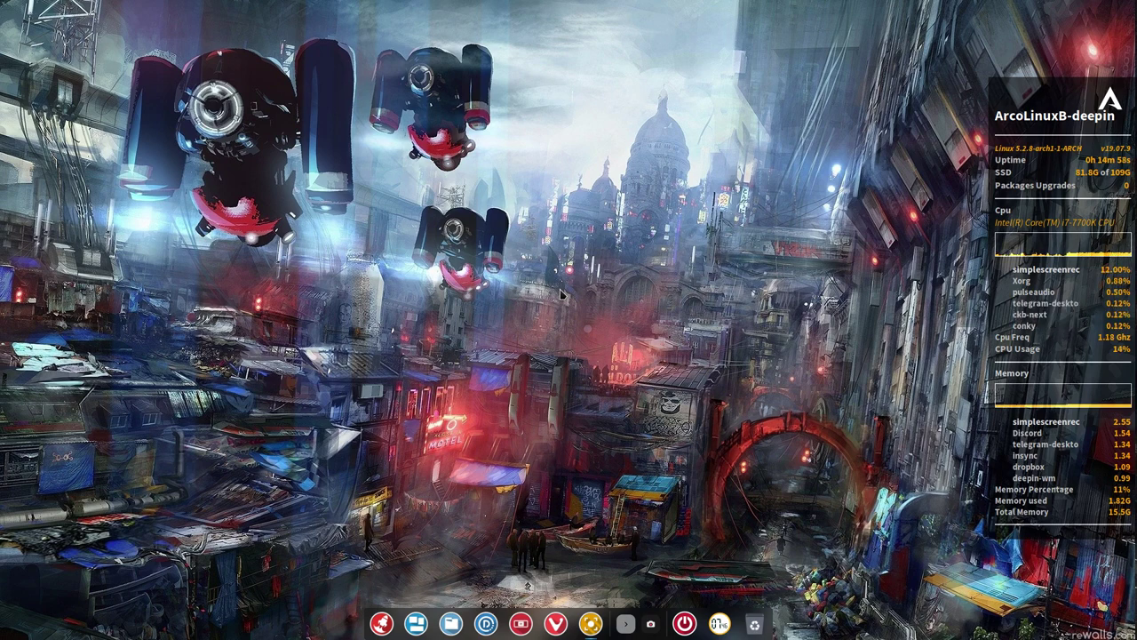
right_click(372, 193)
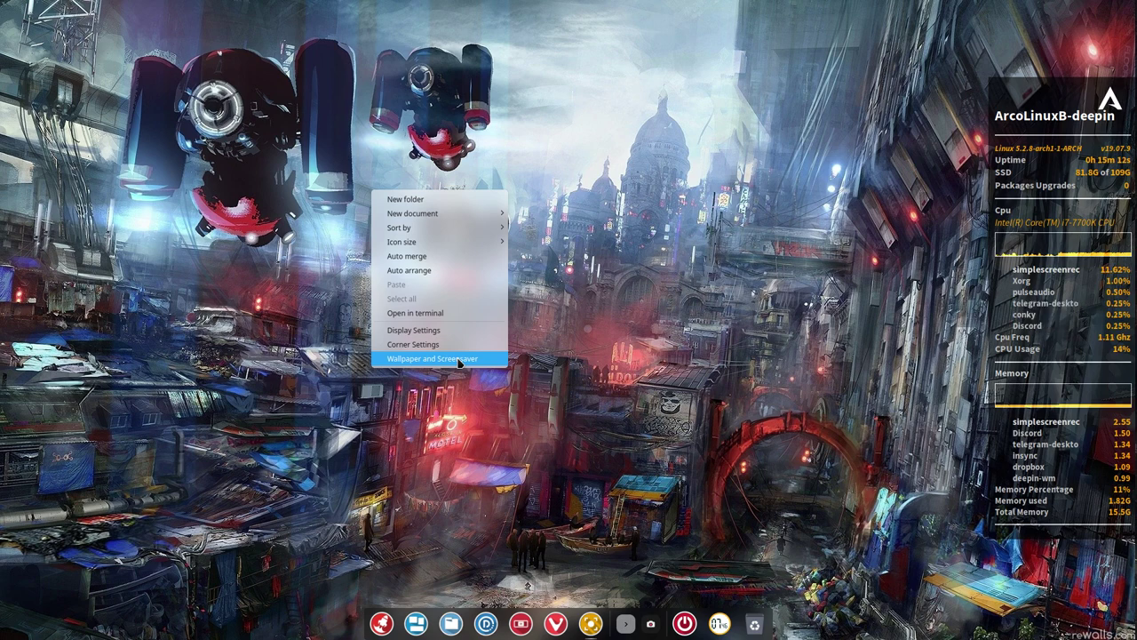
left_click(704, 340)
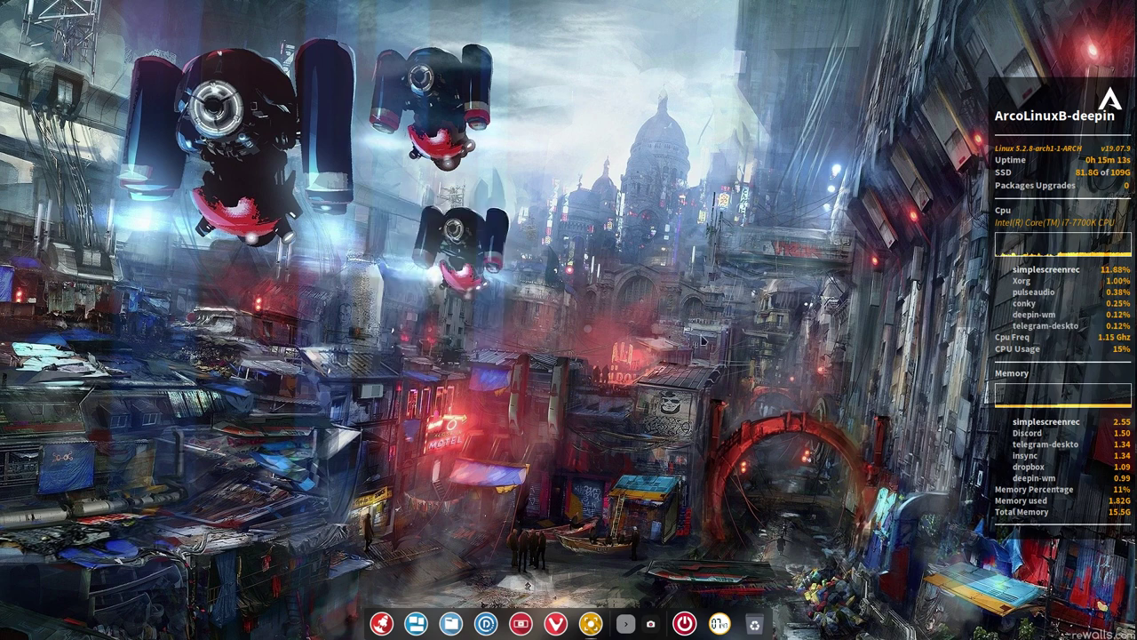
Switch to Firefox, close every tab except Google, and go to arcolinux.com.
left_click(627, 625)
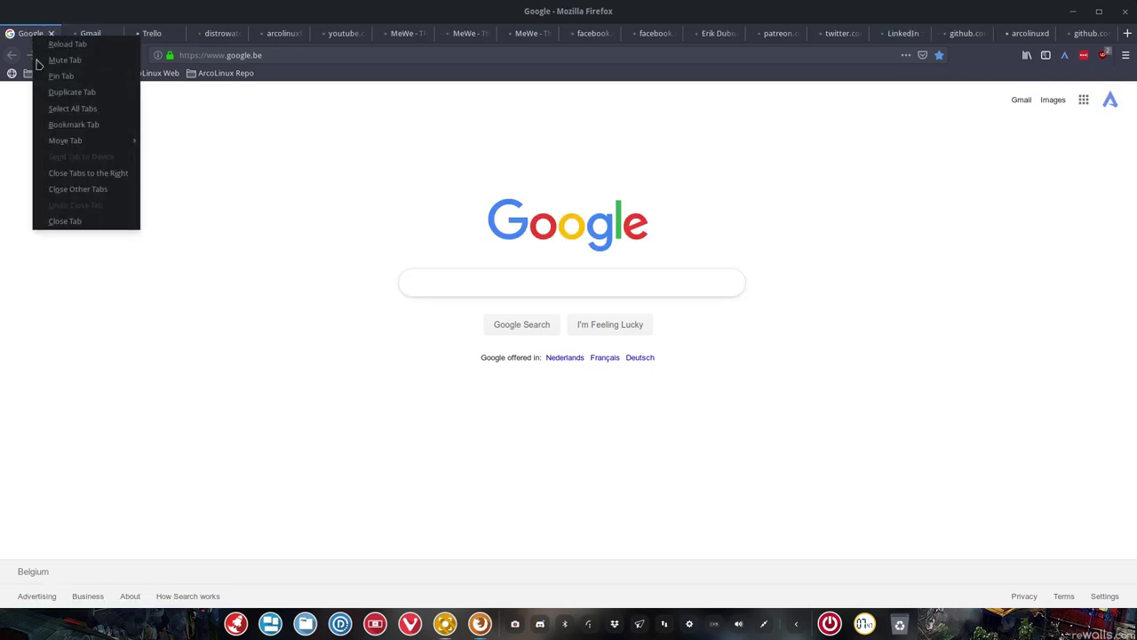
left_click(89, 189)
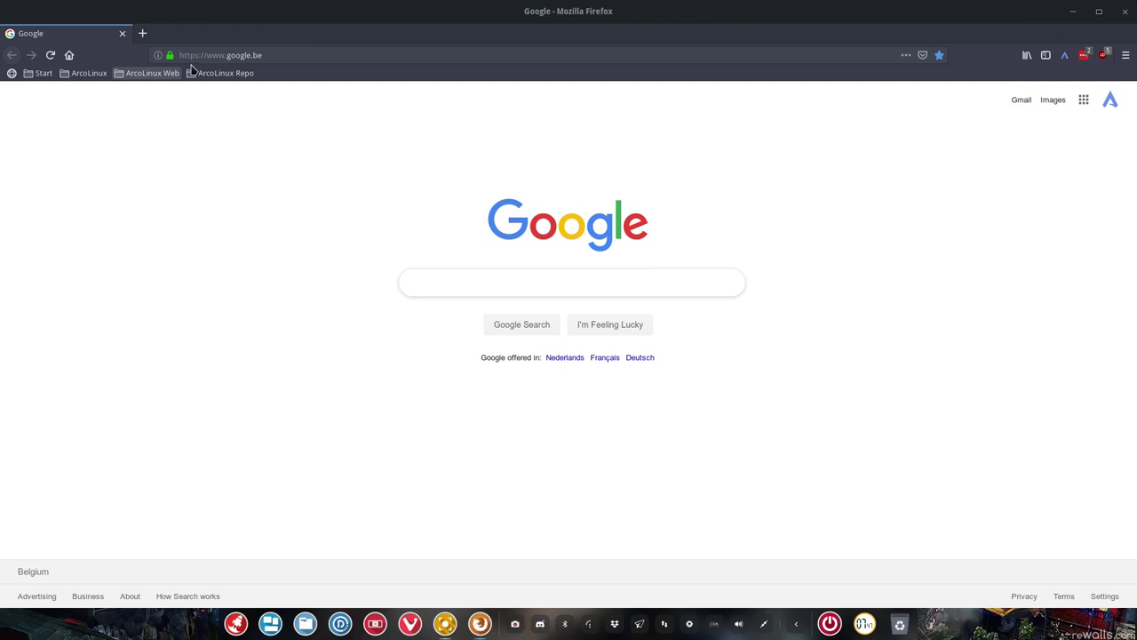
left_click(271, 54)
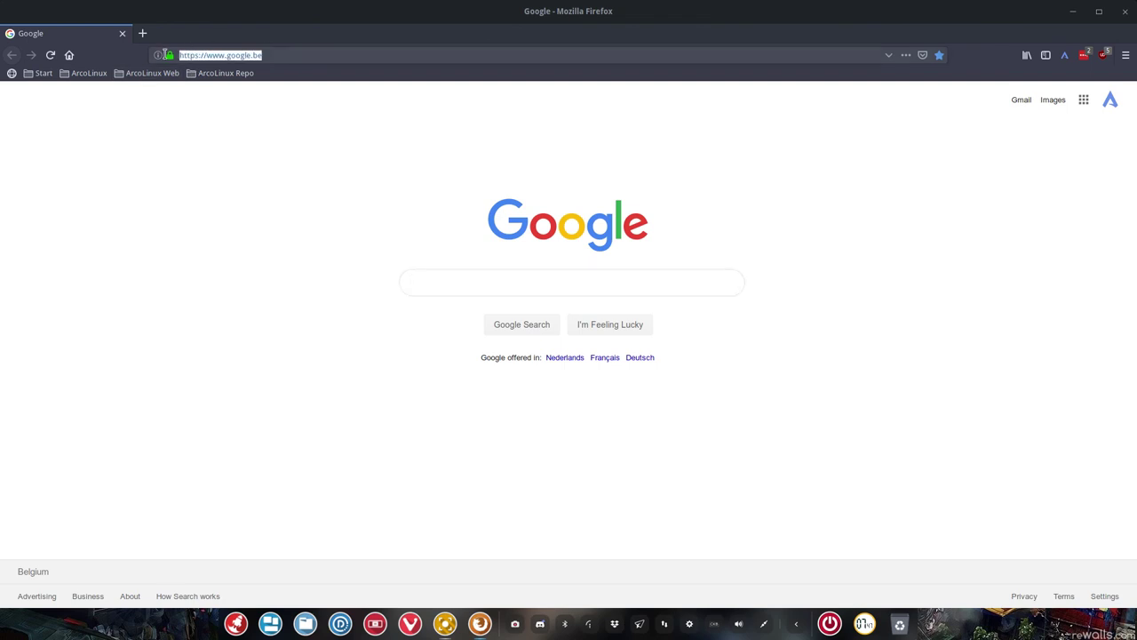
type("arcoolin")
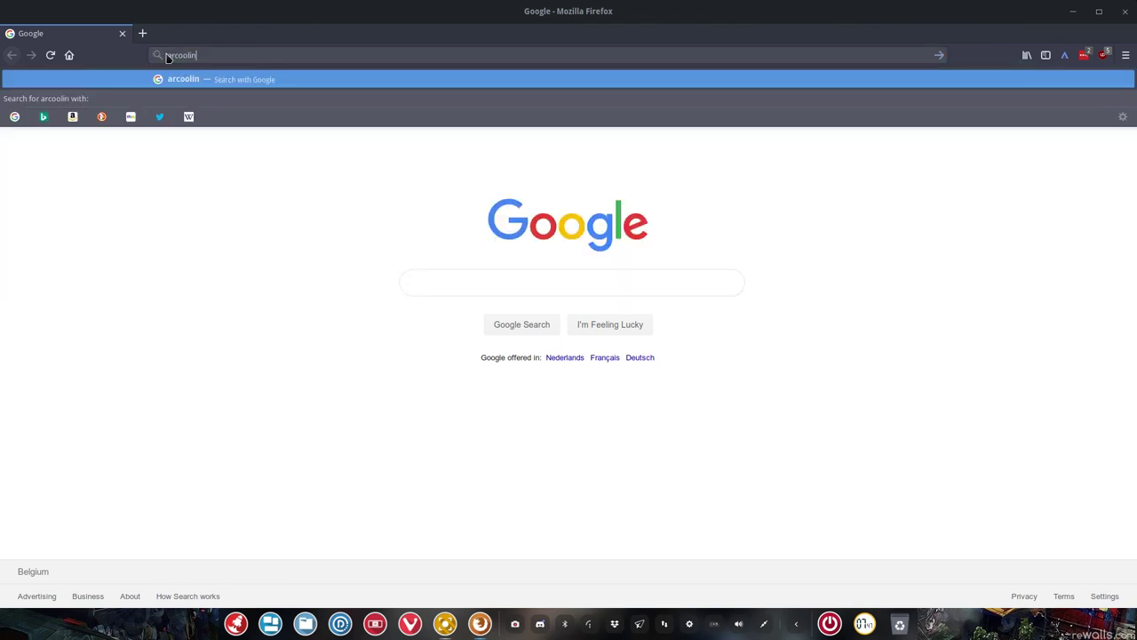
type("u")
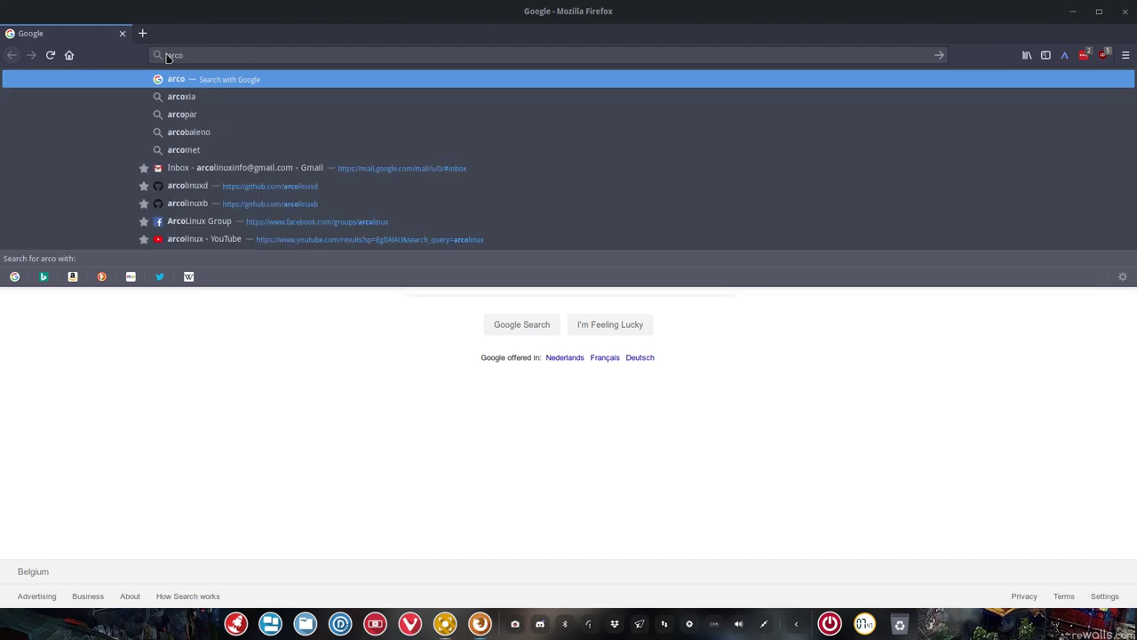
type("x")
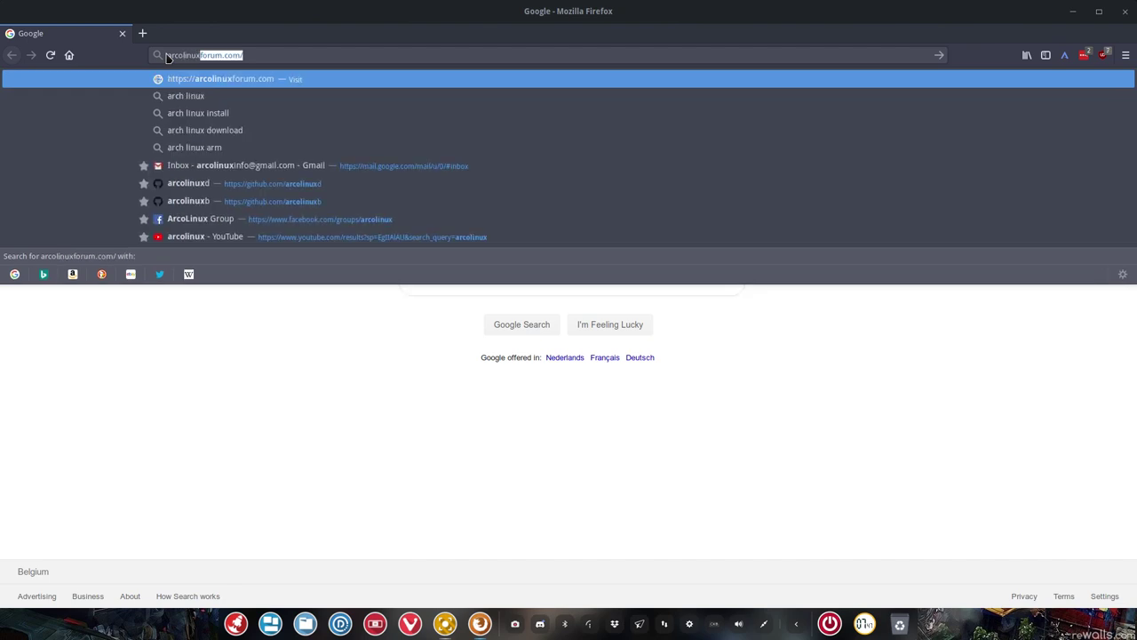
type(".com")
key("Return")
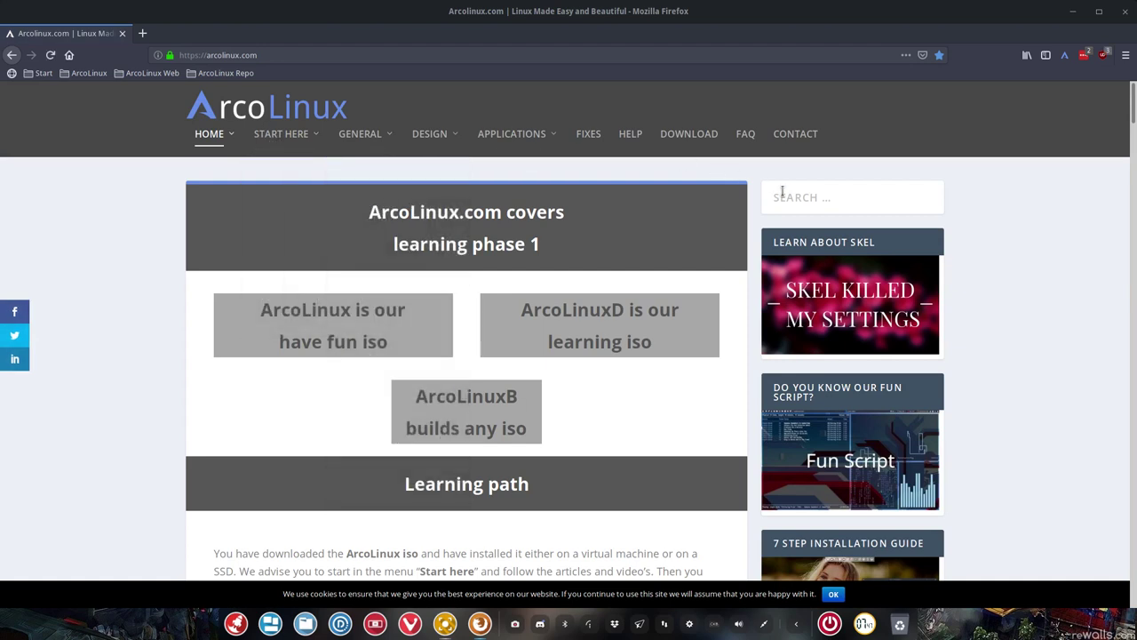
Search the ArcoLinux site for "variety", look through the listed articles, and minimize the browser.
left_click(782, 191)
type("variety")
key("Return")
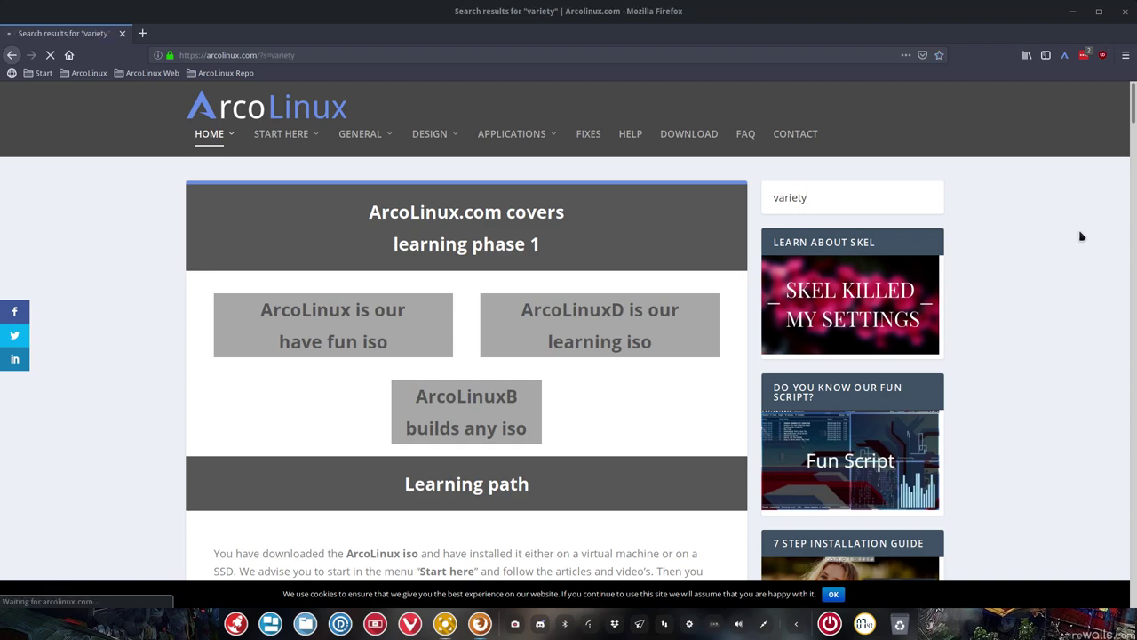
left_click_drag(1133, 142, 1133, 545)
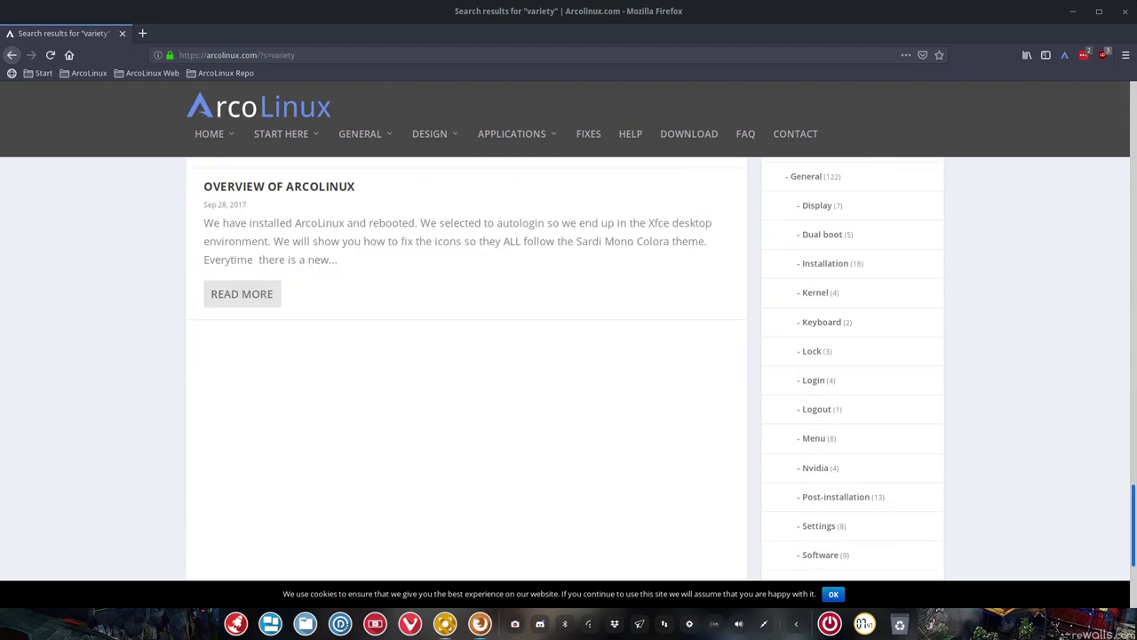
scroll(467, 368, "up", 20)
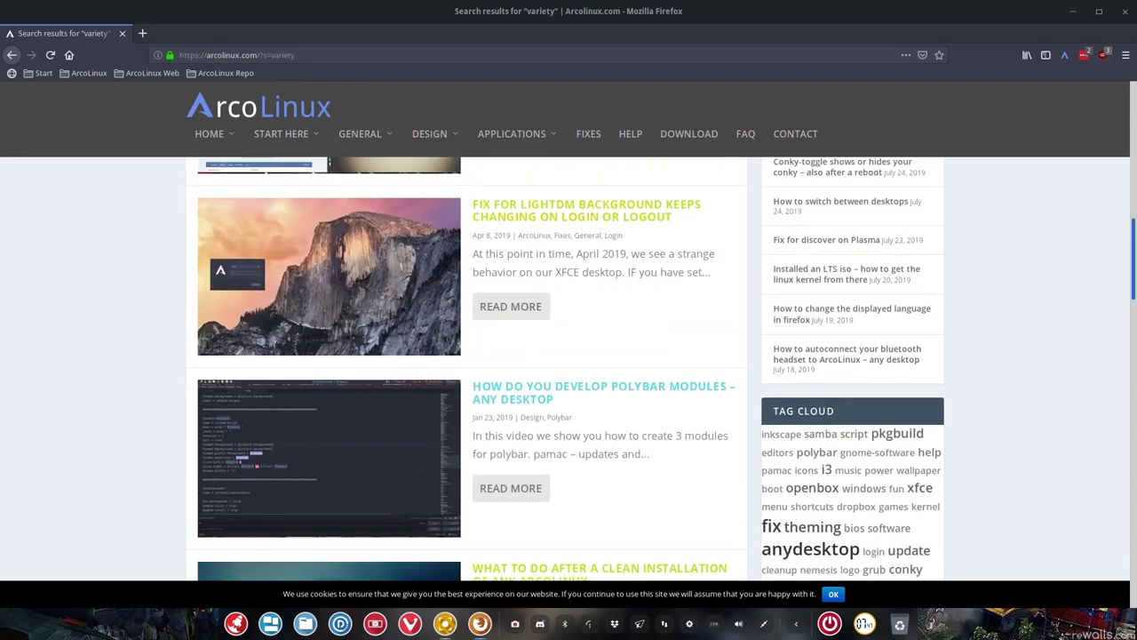
scroll(467, 369, "up", 15)
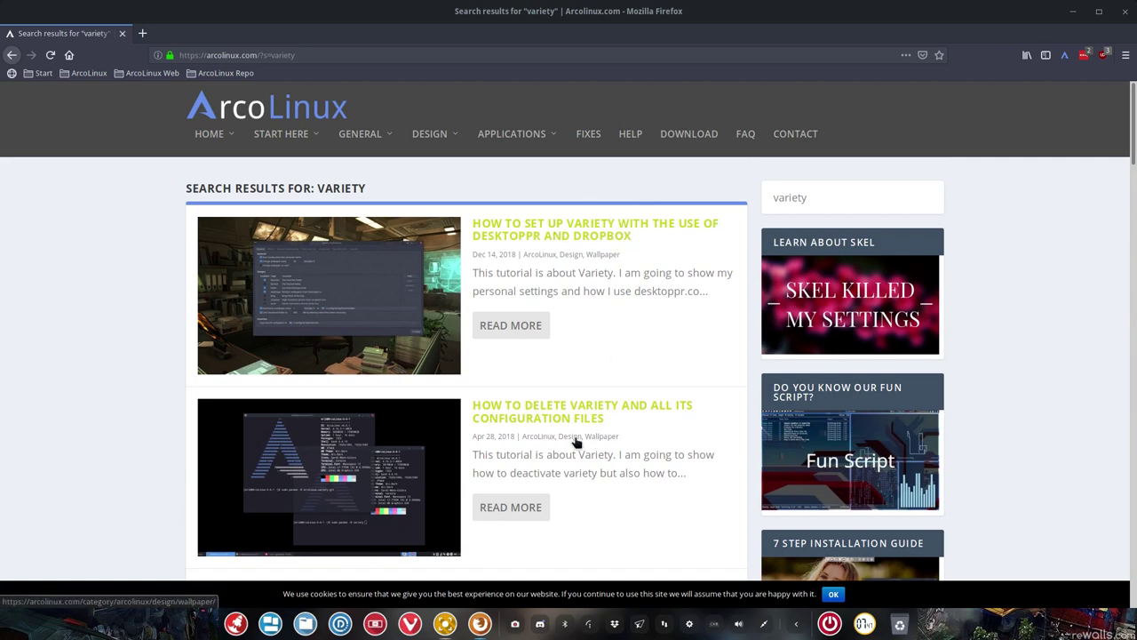
scroll(597, 424, "down", 5)
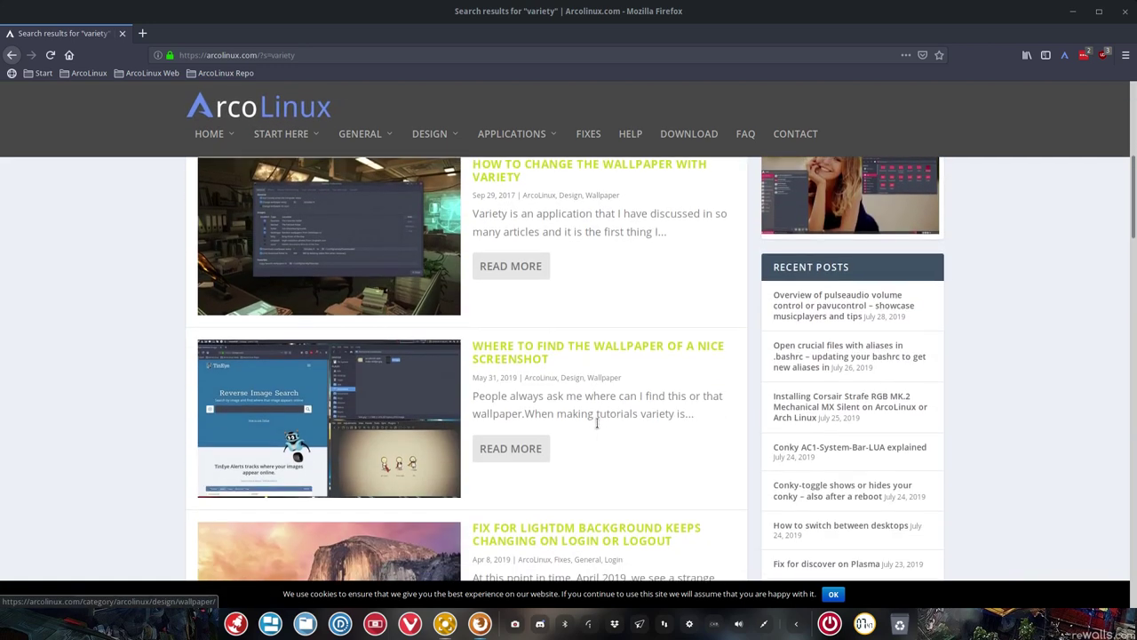
scroll(596, 424, "up", 1)
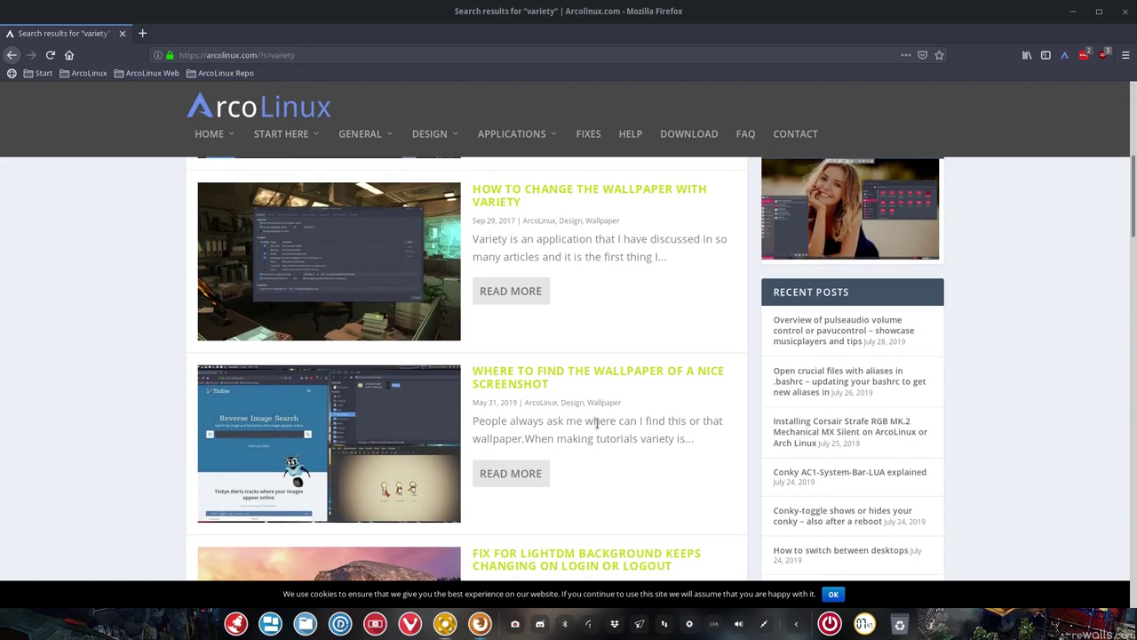
left_click(796, 624)
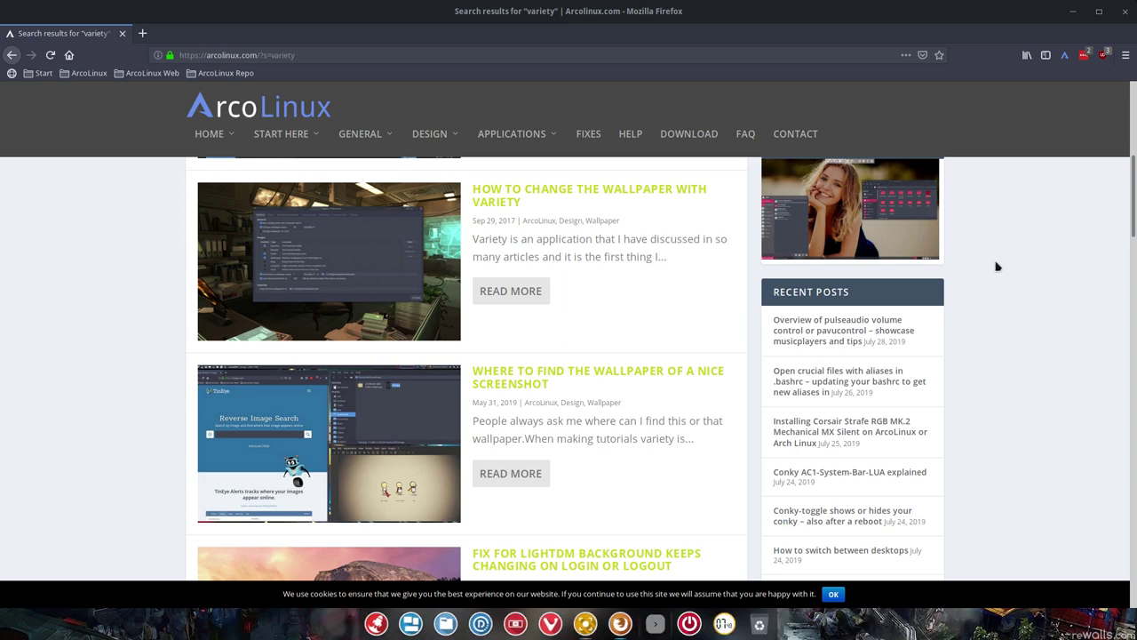
left_click(1073, 10)
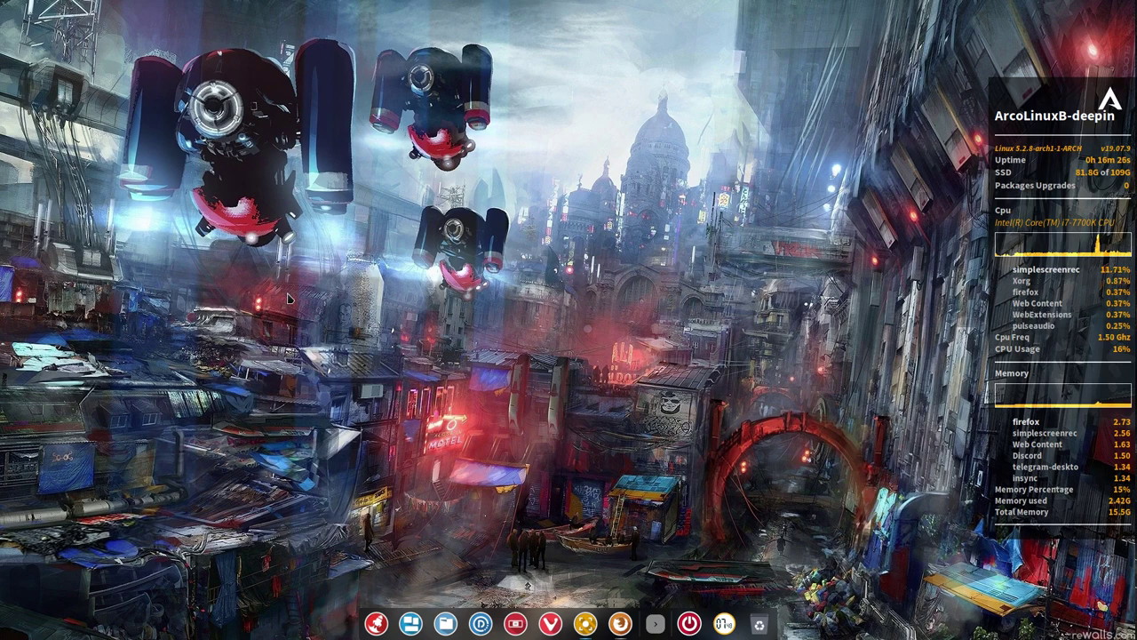
Set the grey and red arrow wallpaper as the background for the lock screen only.
right_click(411, 303)
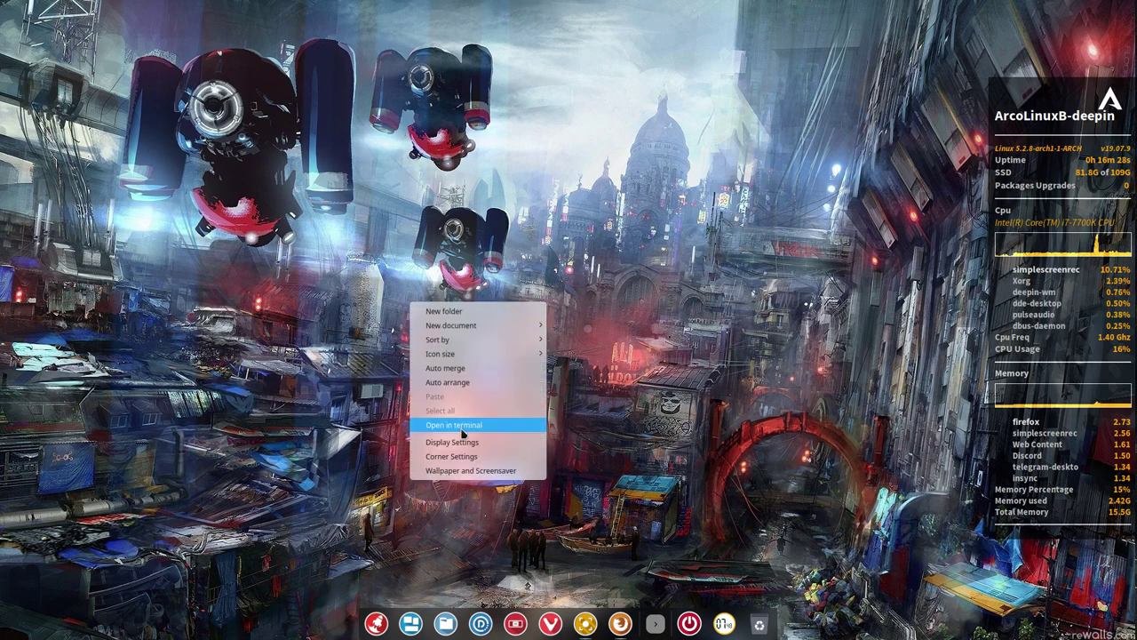
left_click(472, 471)
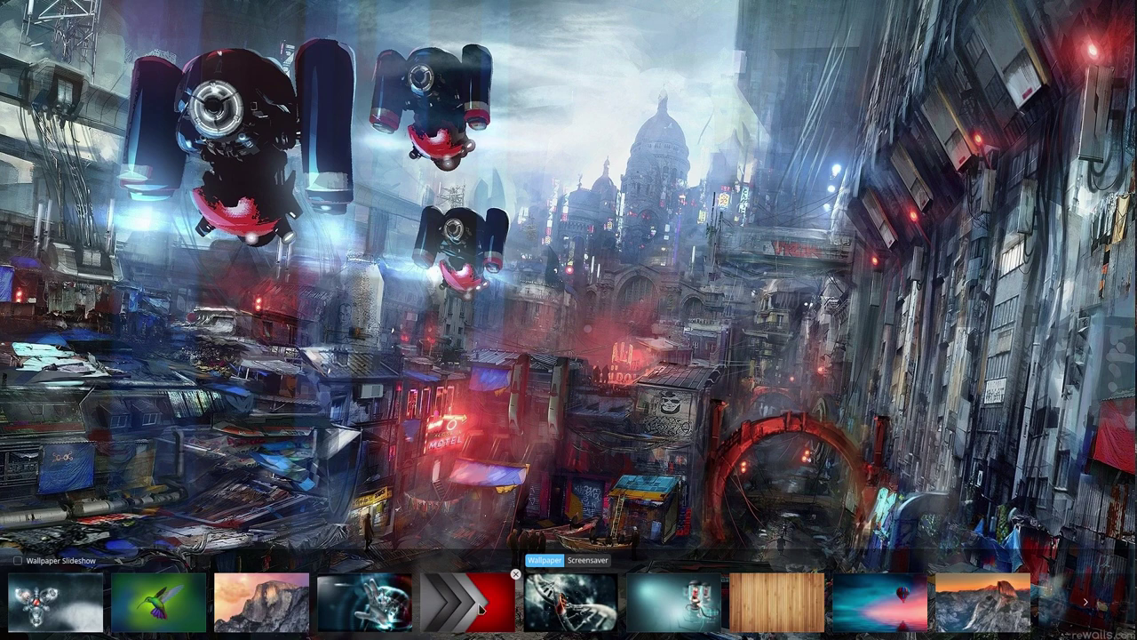
left_click(479, 606)
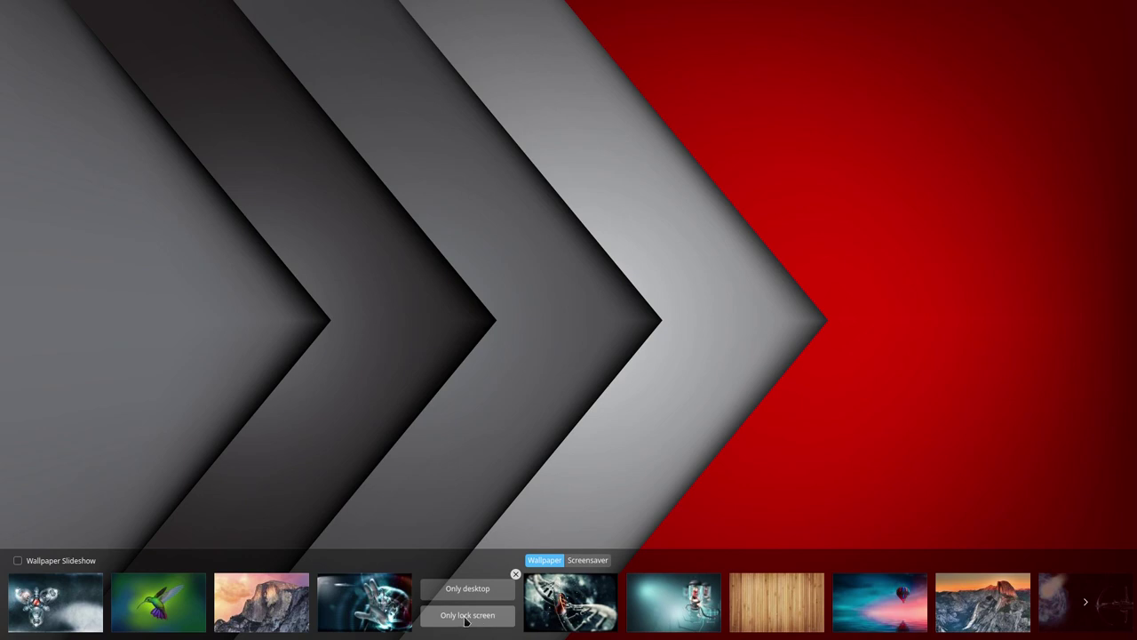
left_click(465, 615)
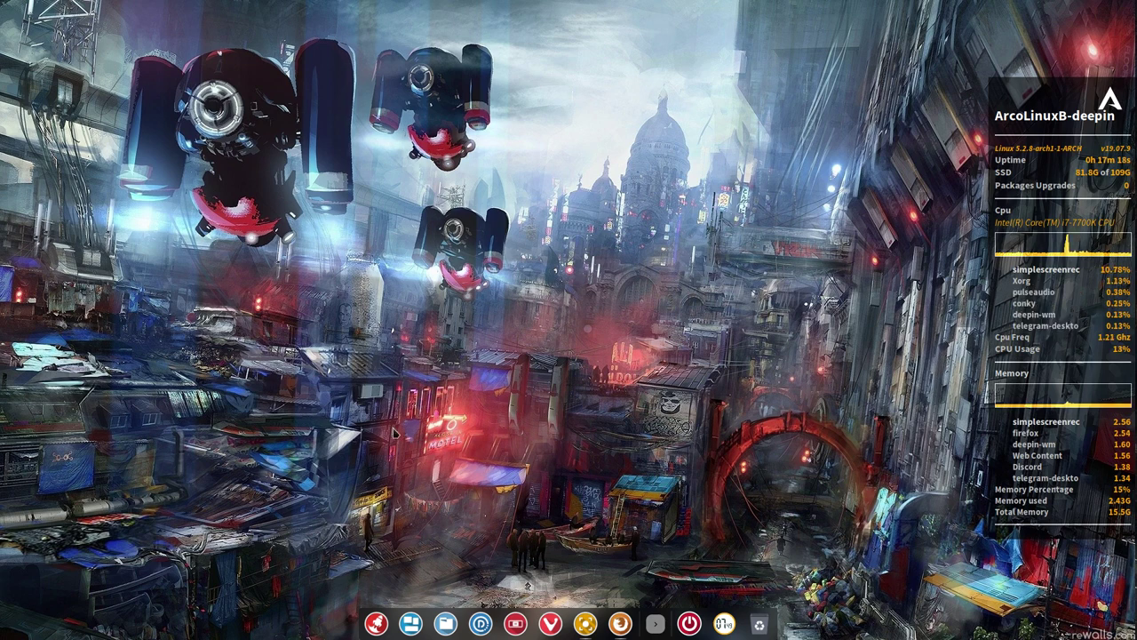
Set the granite cliff wallpaper with the pink sky as the background for the lock screen only.
right_click(372, 388)
left_click(438, 557)
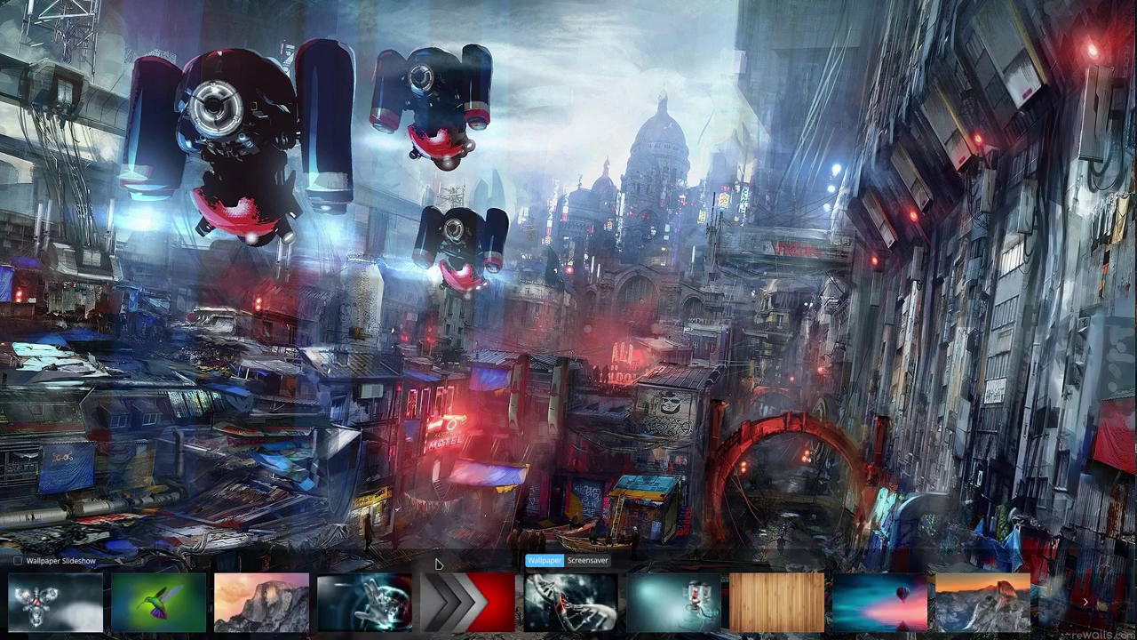
left_click(291, 602)
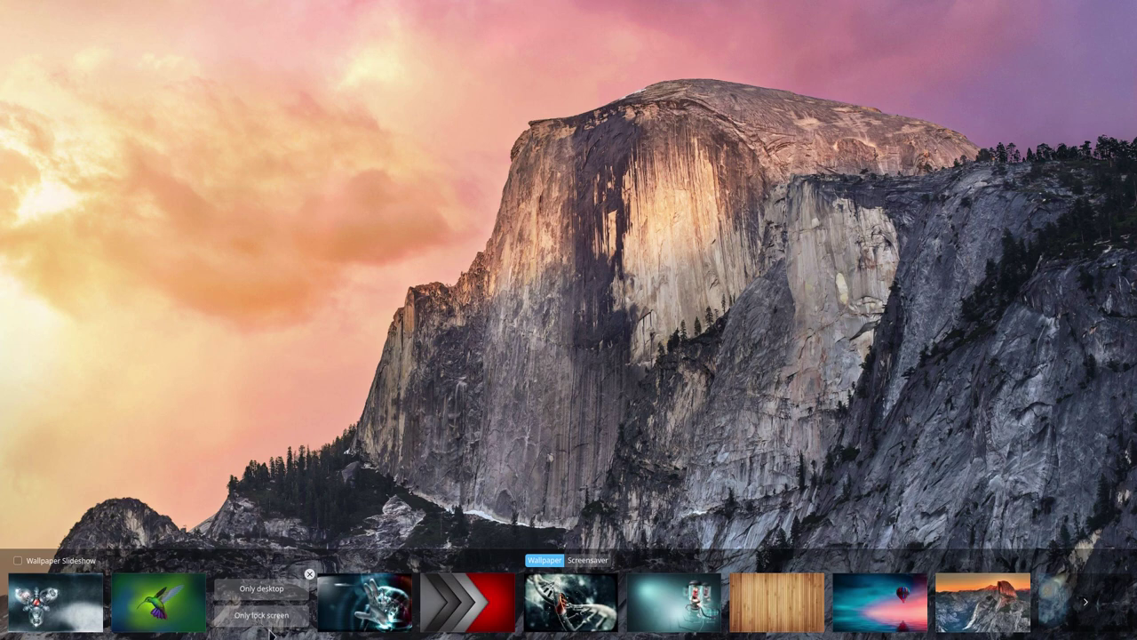
left_click(261, 615)
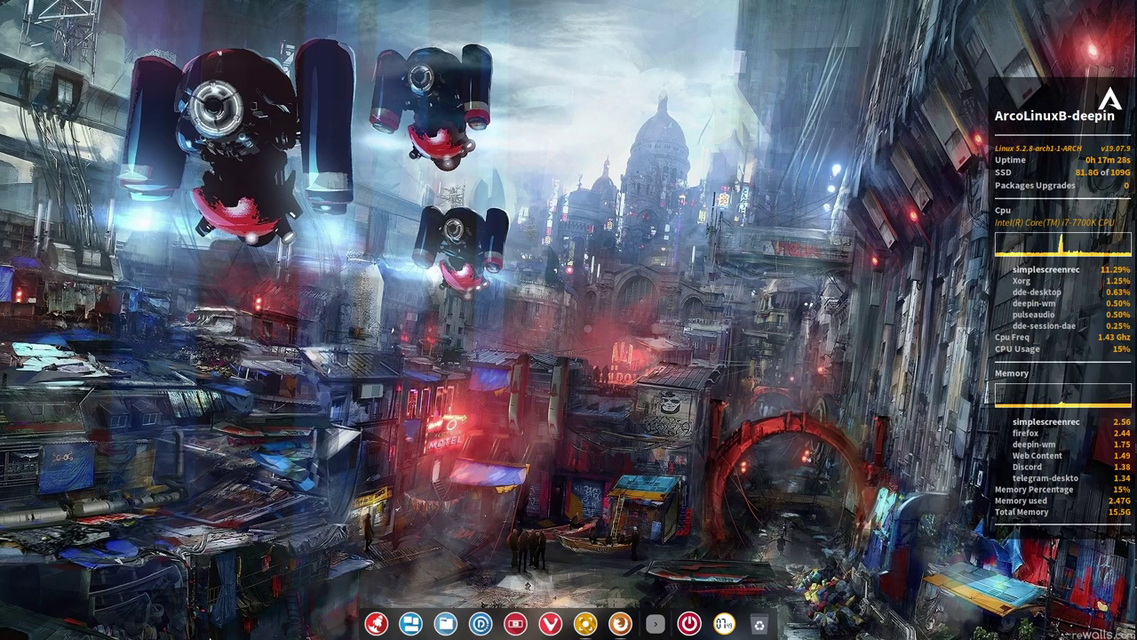